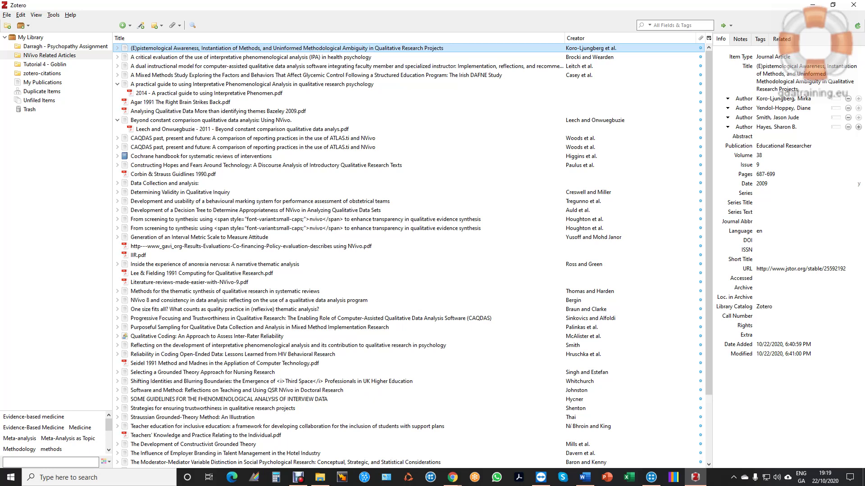
Step: Add an item to the NVivo Related Articles collection in Zotero
drag(288, 48, 19, 58)
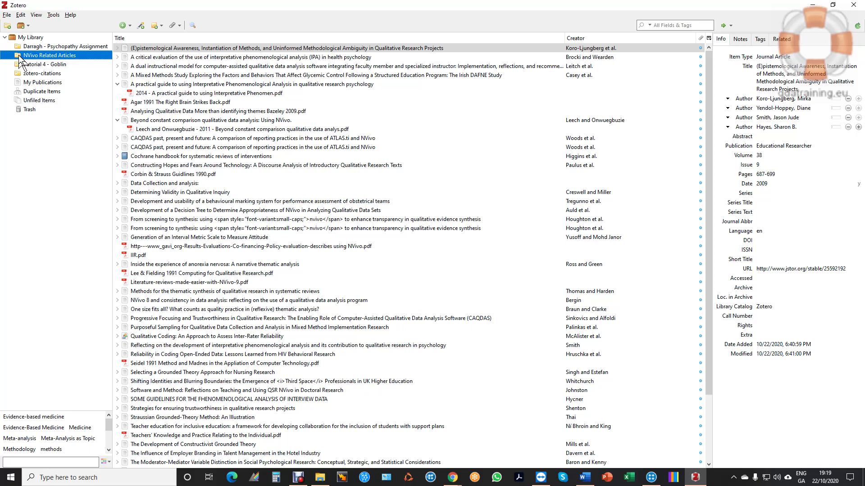
click(201, 85)
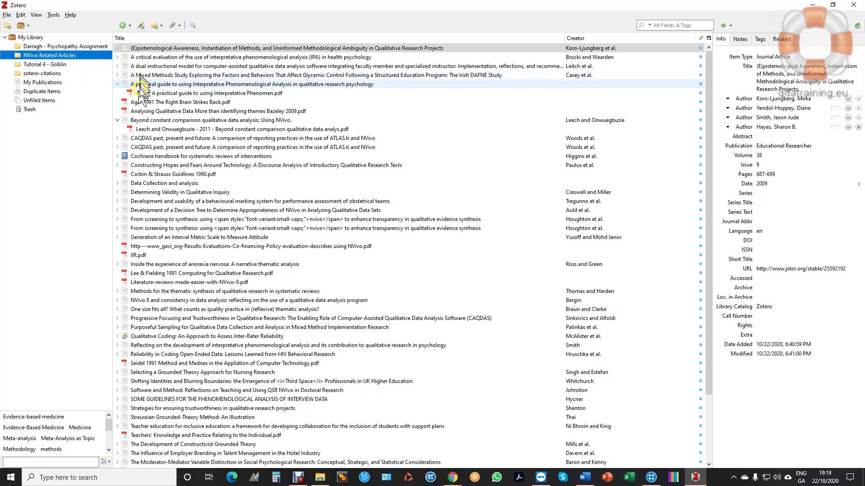
click(141, 103)
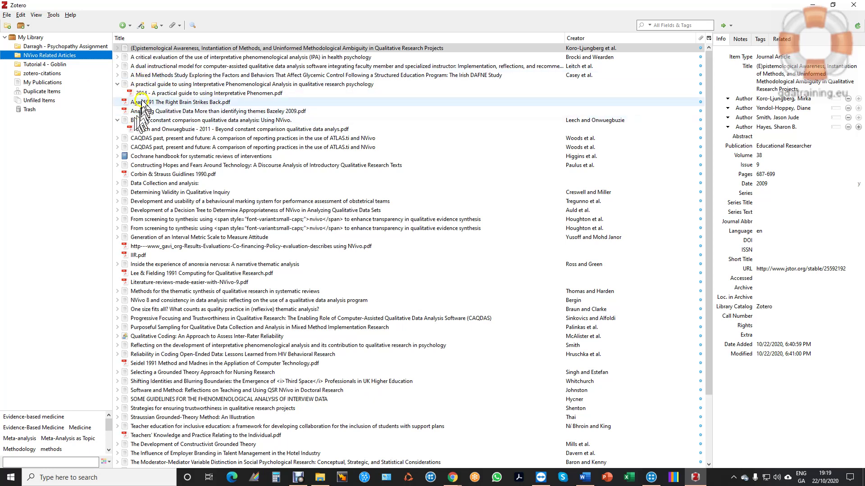
Step: Expand the (E)pistemological Awareness article to reveal its attached PDF
click(117, 49)
click(141, 58)
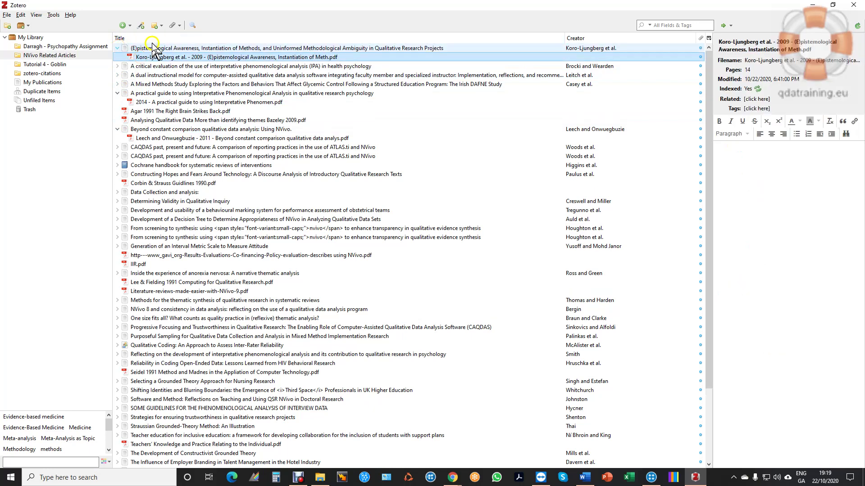
click(153, 47)
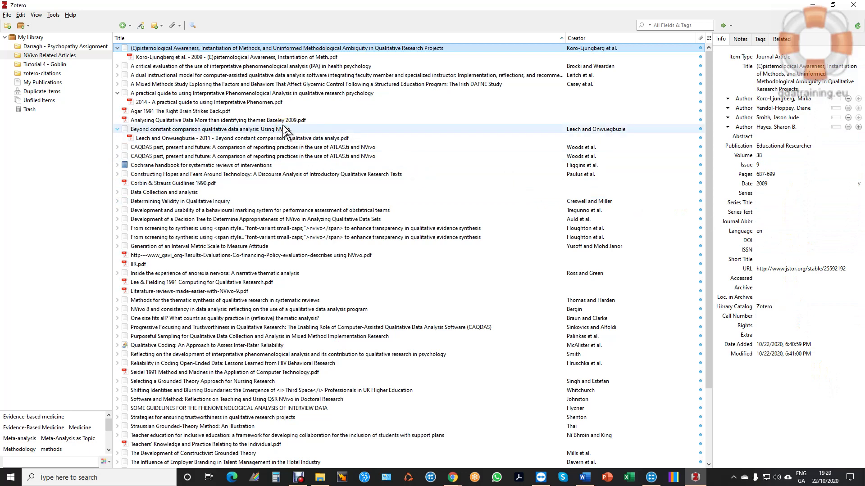
click(58, 55)
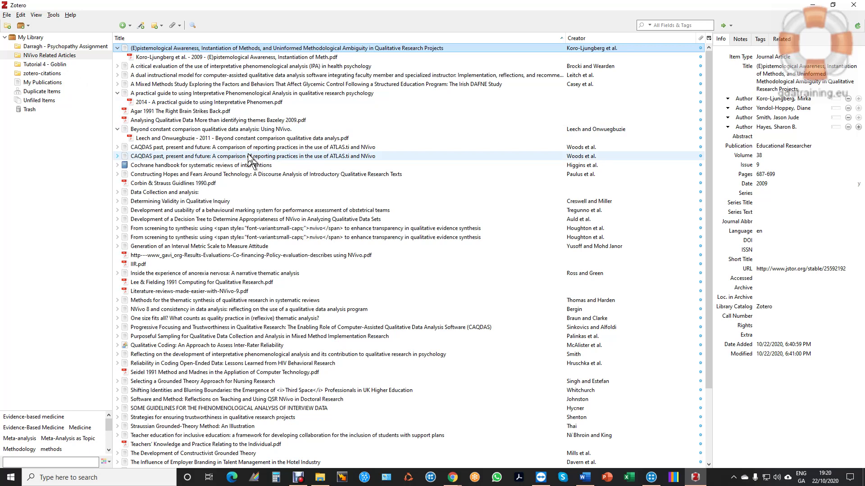
Step: Select all 57 items in the NVivo Related Articles collection with Ctrl+A
click(63, 56)
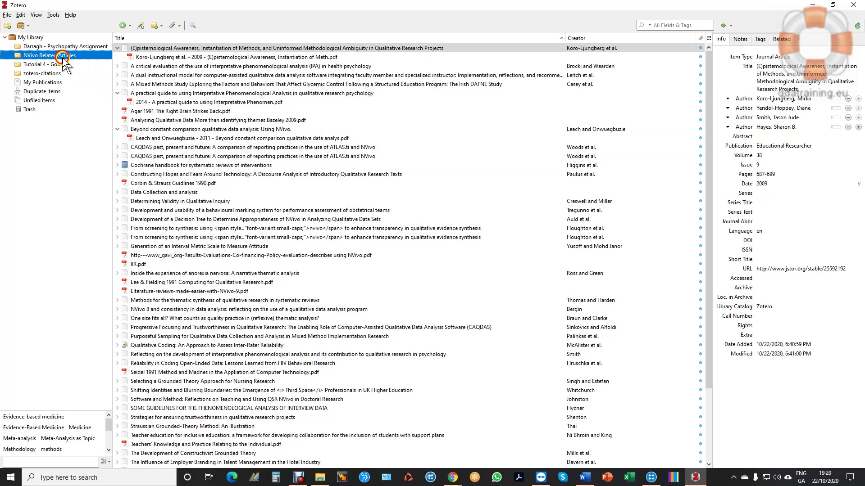
click(127, 49)
key(ctrl+a)
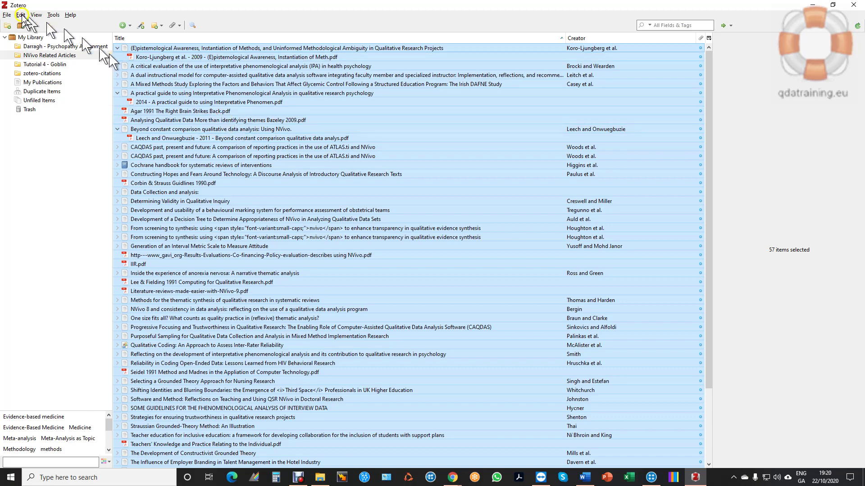
Step: Export the library as RIS with notes and attached files included
click(7, 15)
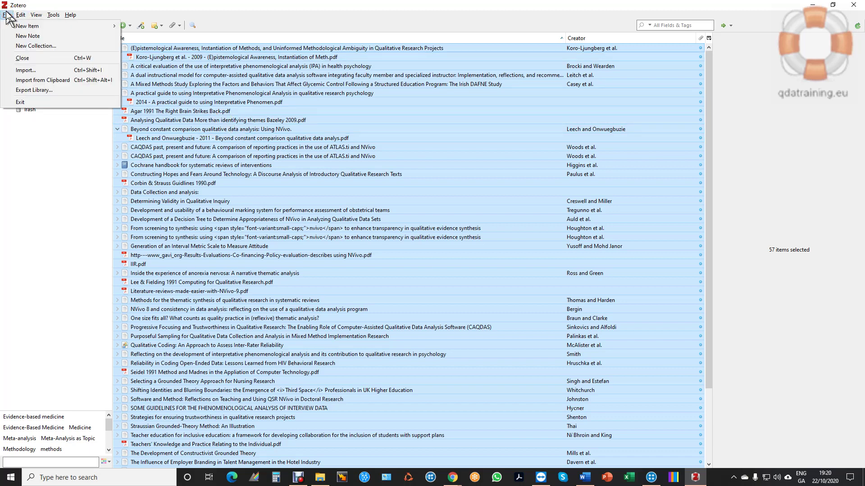
click(34, 90)
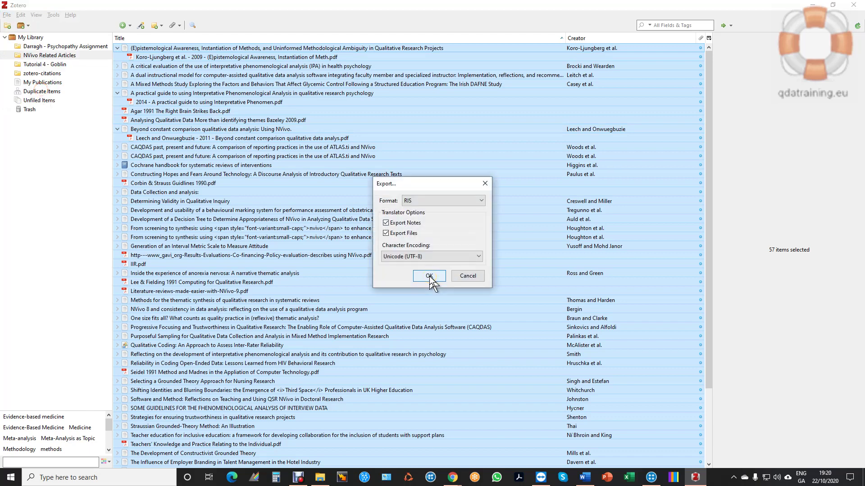
click(406, 234)
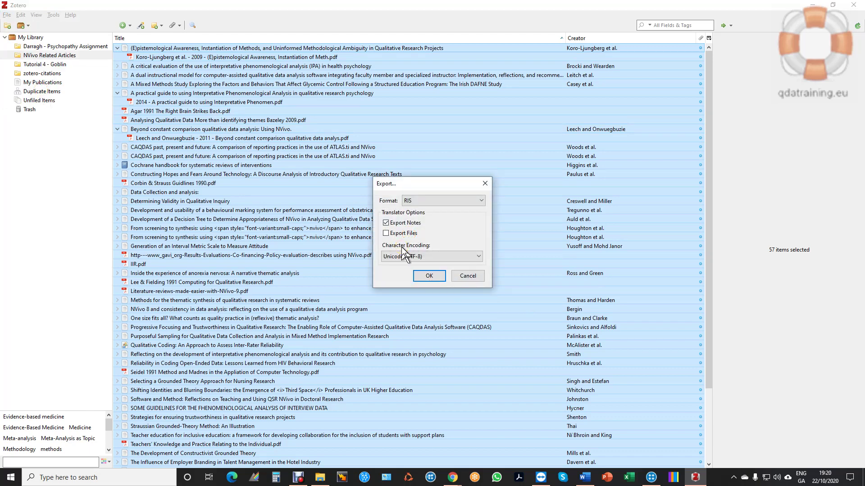
click(408, 233)
click(482, 202)
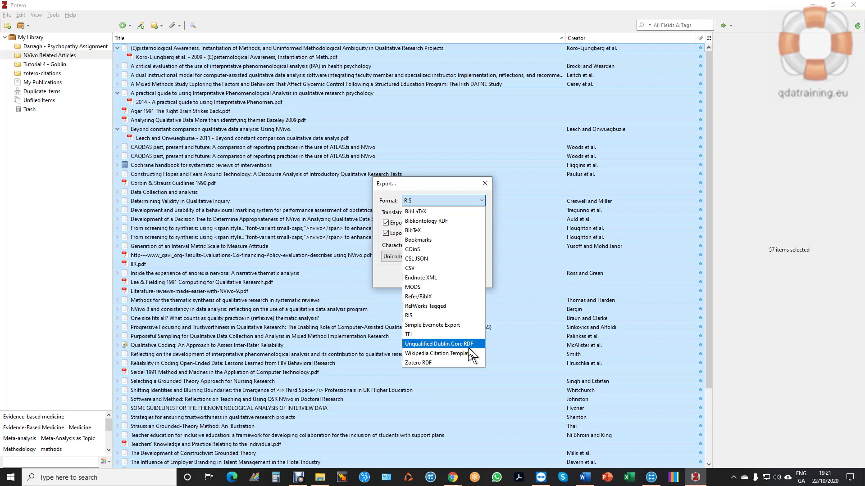
click(450, 200)
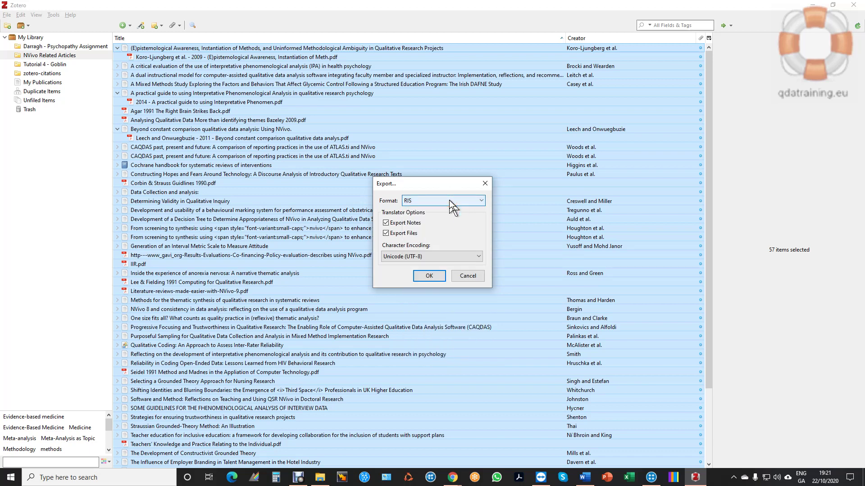
click(436, 276)
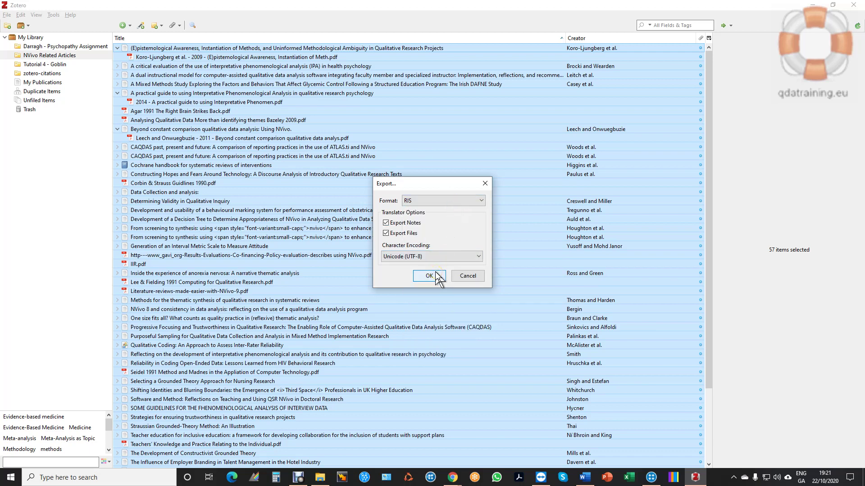
click(434, 273)
click(433, 273)
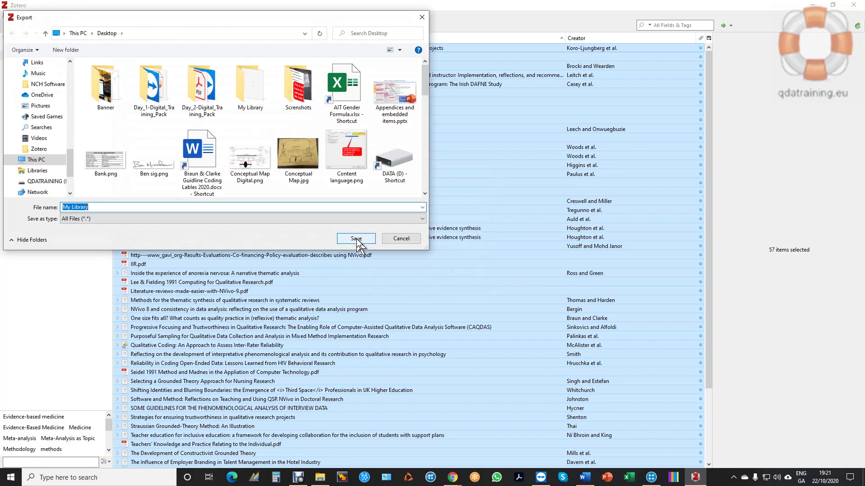
Step: Cancel the export since My Library.ris already exists in Desktop\My Library, revealing NVivo
click(70, 87)
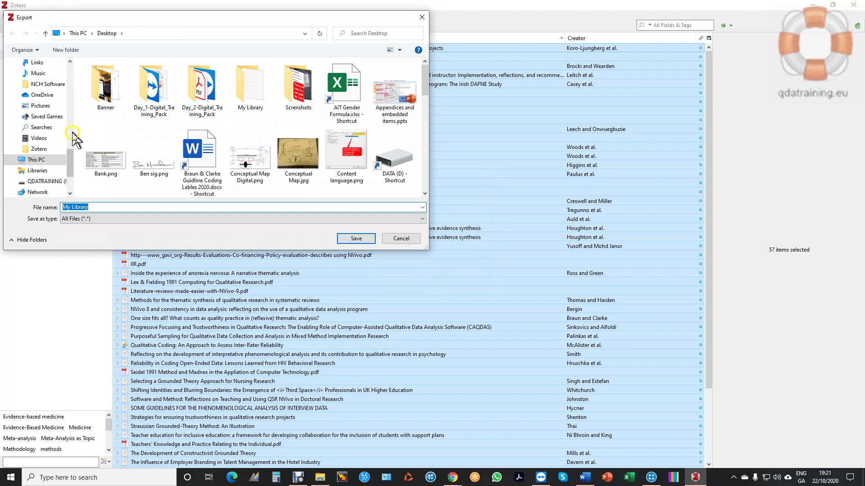
click(356, 239)
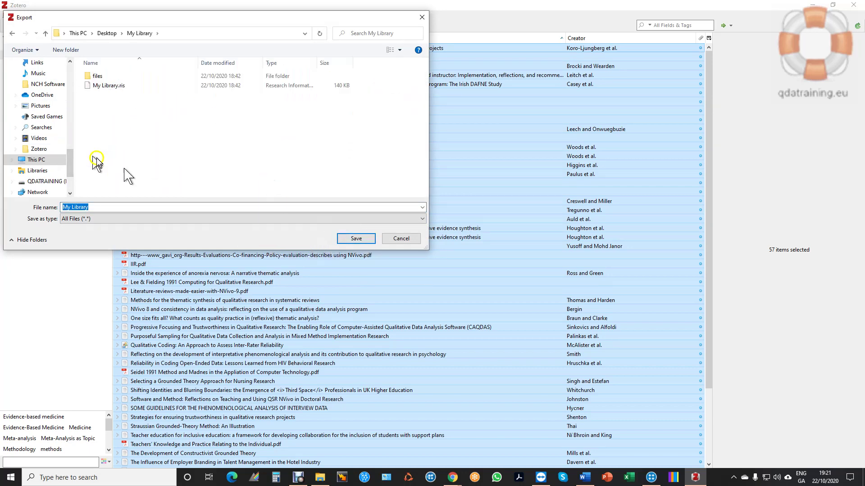
click(99, 85)
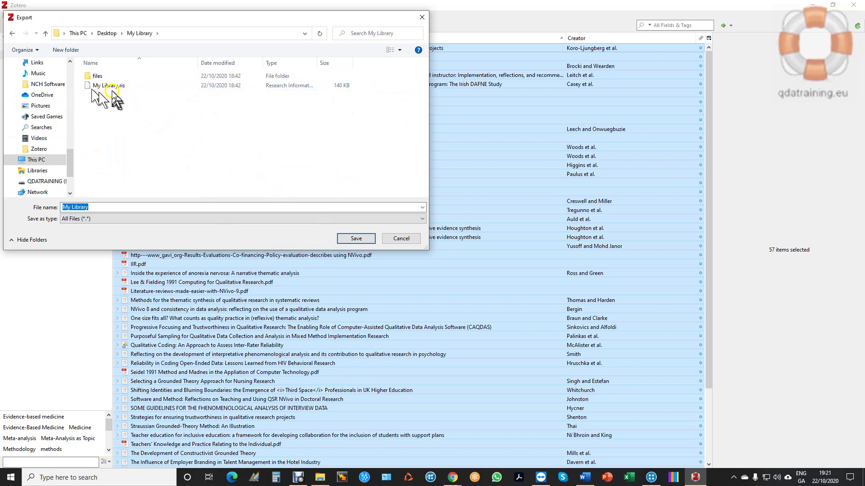
click(413, 239)
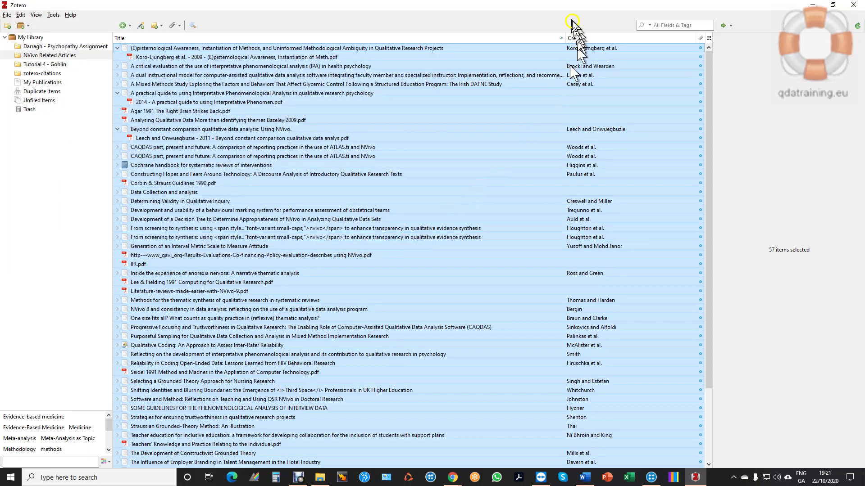
drag(578, 5, 864, 162)
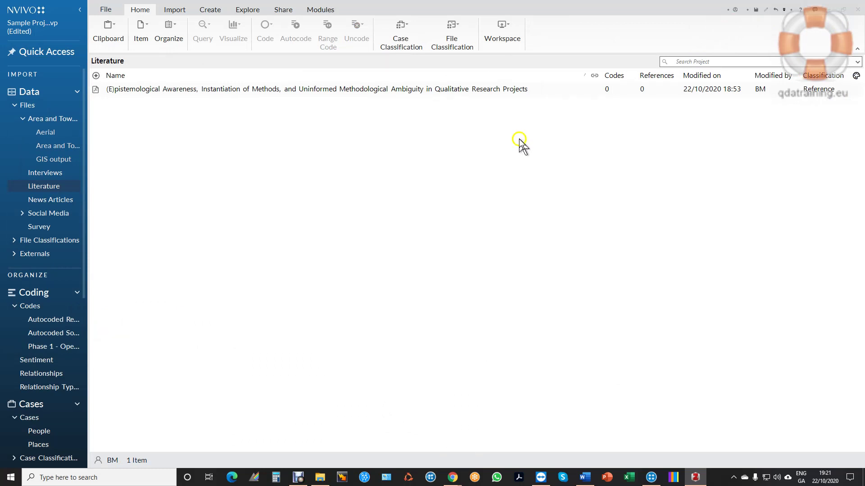
Step: Start a Zotero bibliography import in NVivo from Desktop\My Library\My Library.ris
click(175, 9)
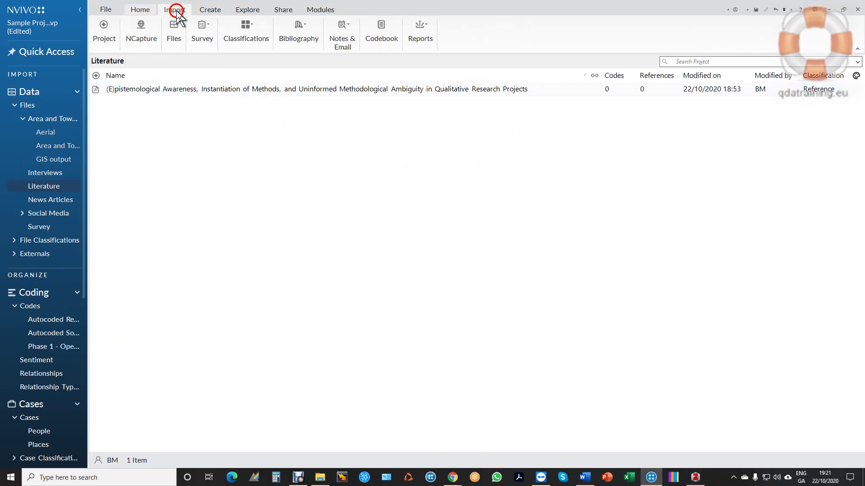
click(309, 41)
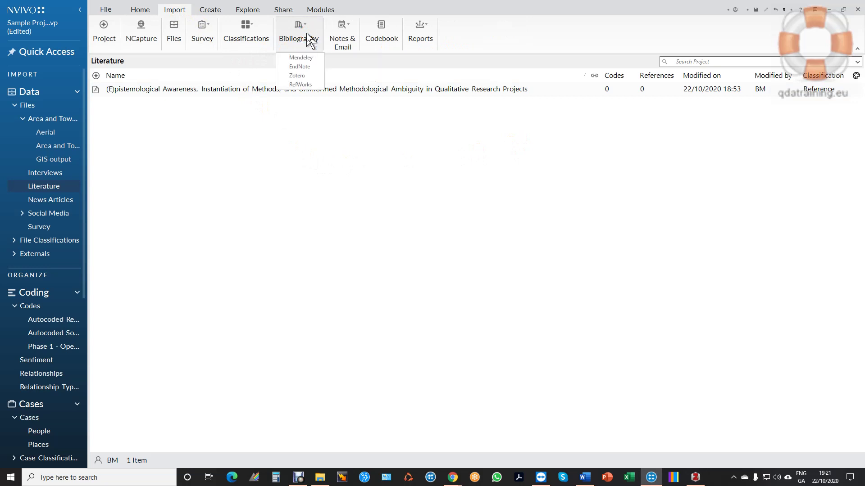
click(301, 76)
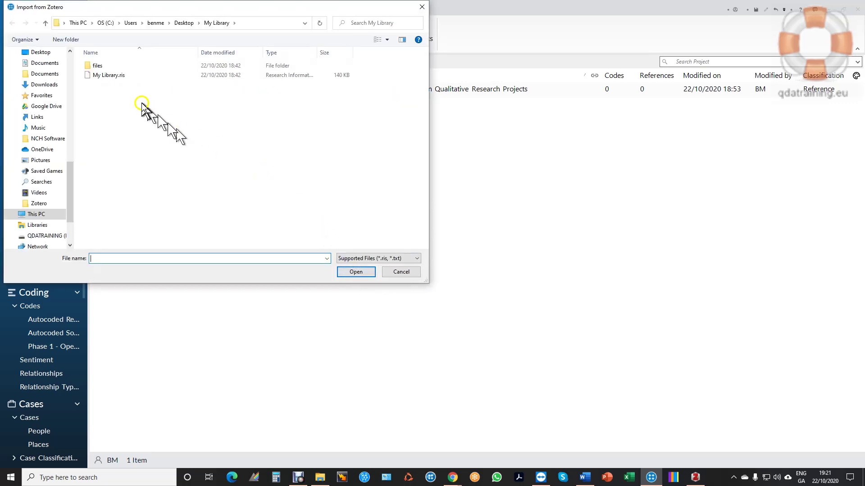
click(118, 76)
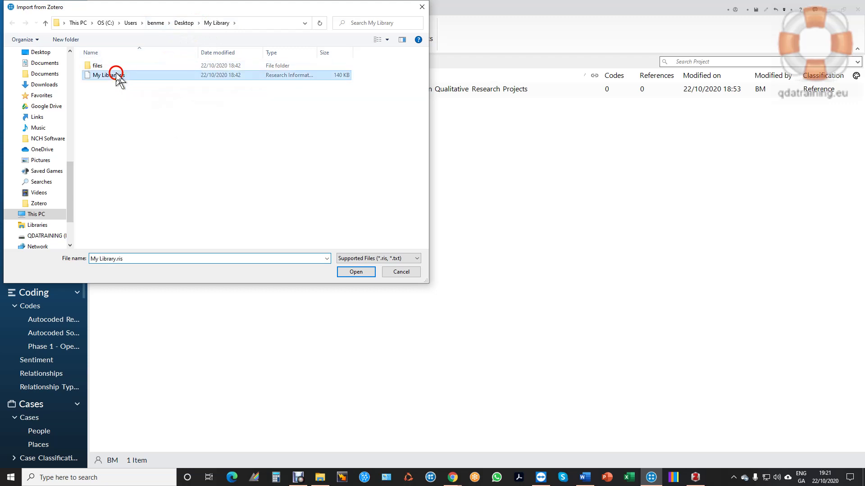
click(355, 272)
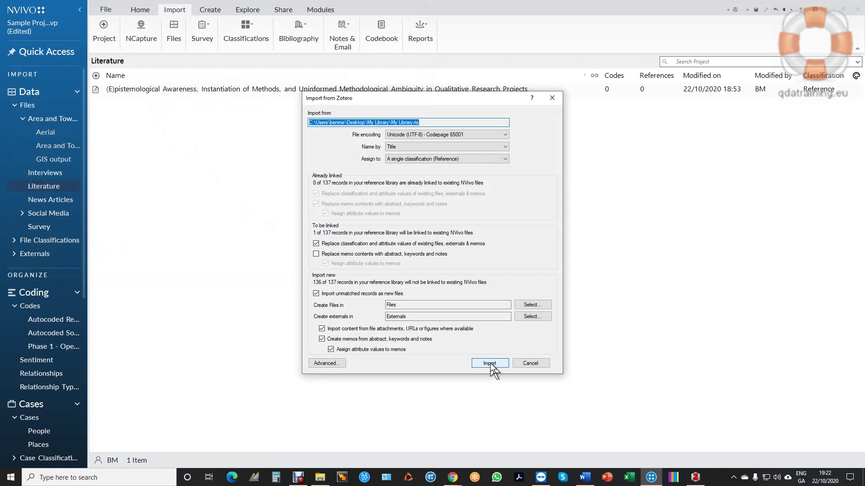
Step: Name imported files by Title, create them in Literature, and import the 137 records
click(506, 149)
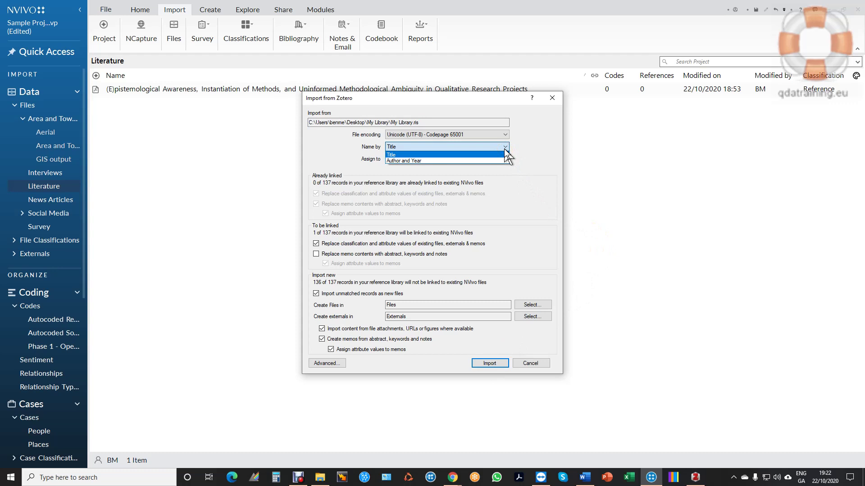
click(505, 151)
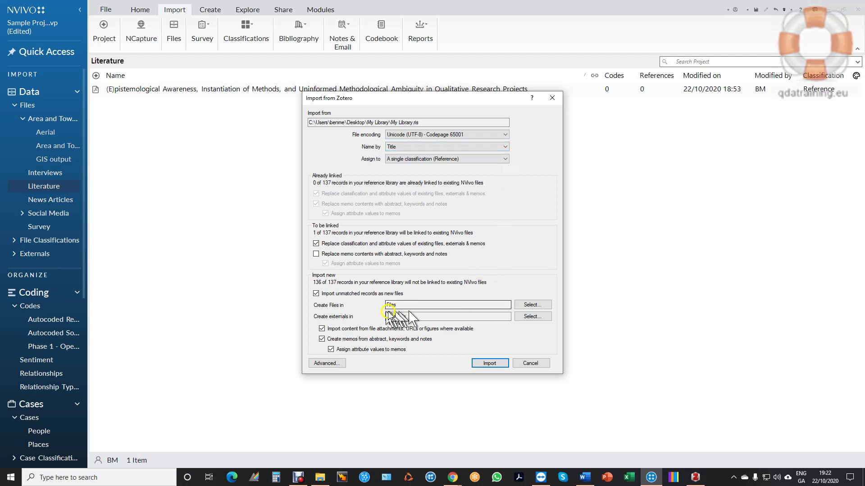
click(539, 303)
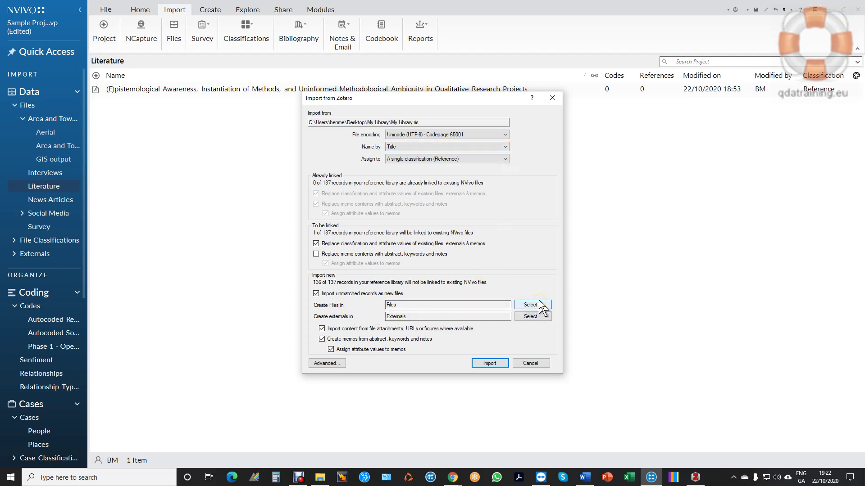
click(539, 303)
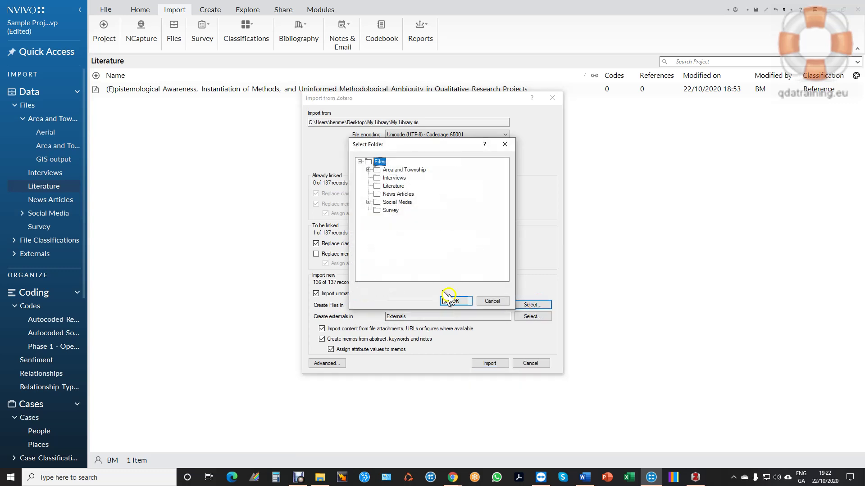
click(396, 187)
click(455, 301)
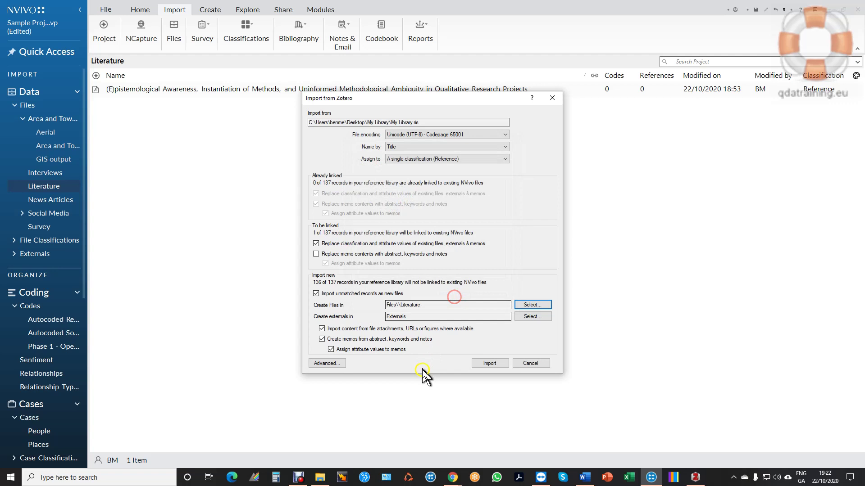
click(490, 363)
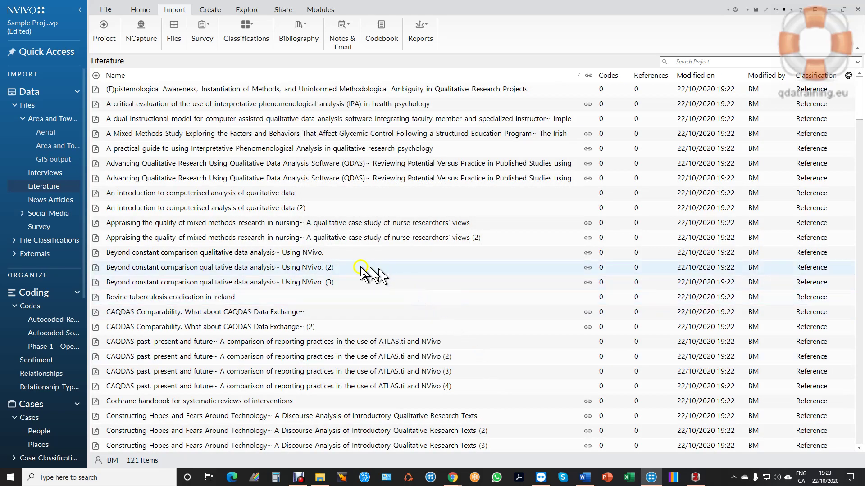
Step: Review the 121 imported references in the Literature folder and the status-bar count
click(142, 453)
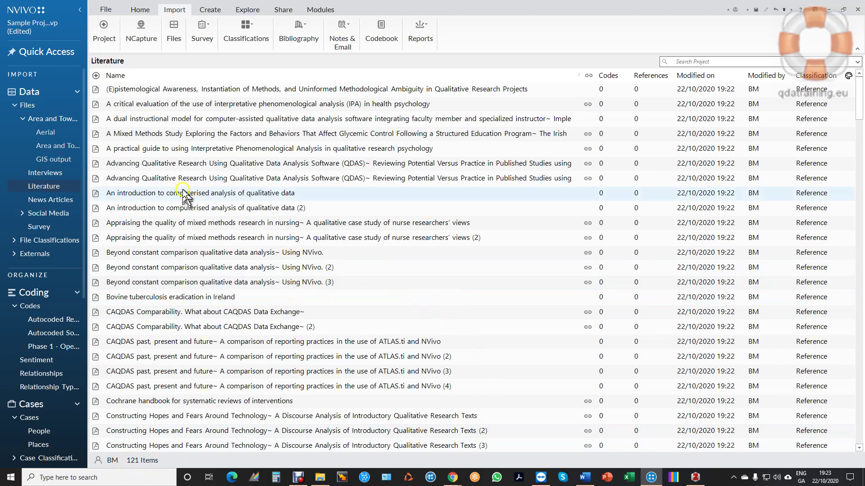
click(145, 104)
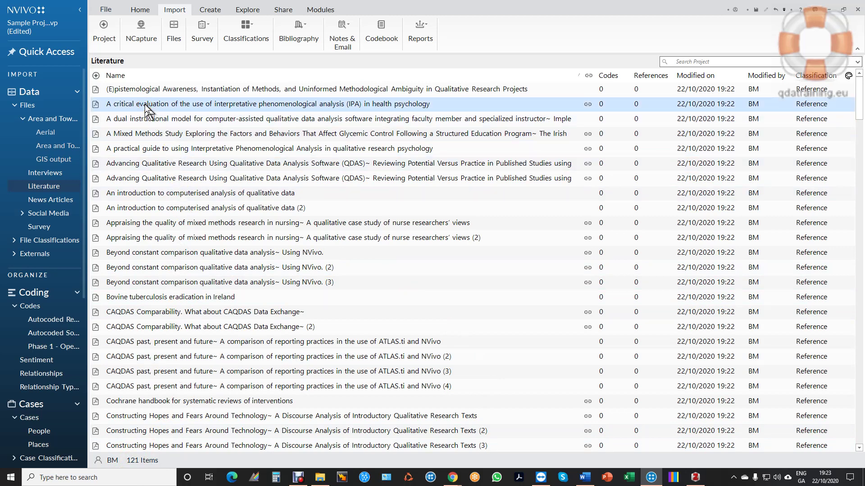
right_click(144, 104)
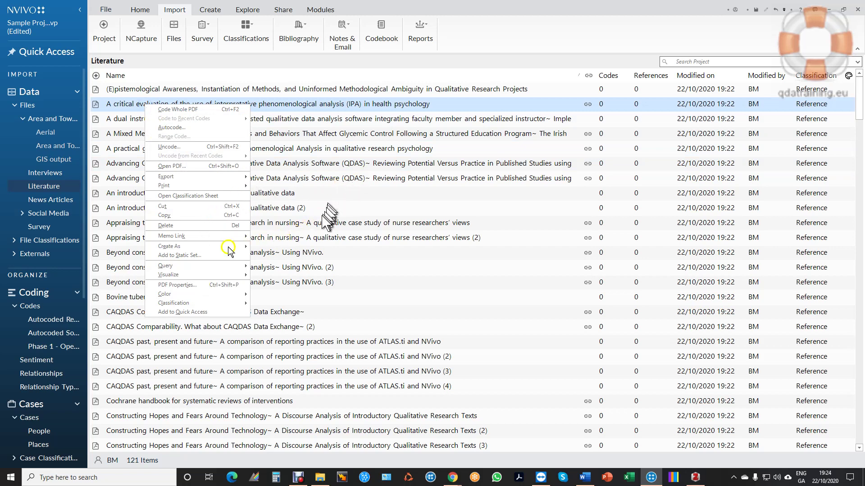
click(176, 286)
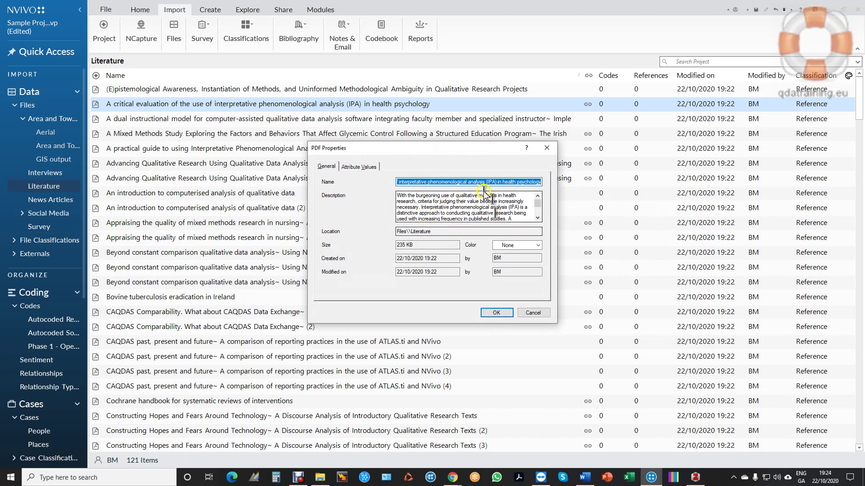
click(363, 165)
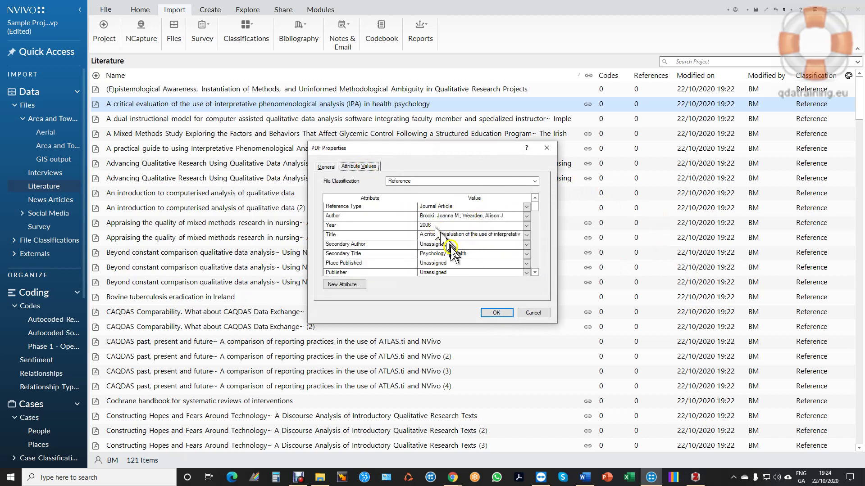
click(495, 313)
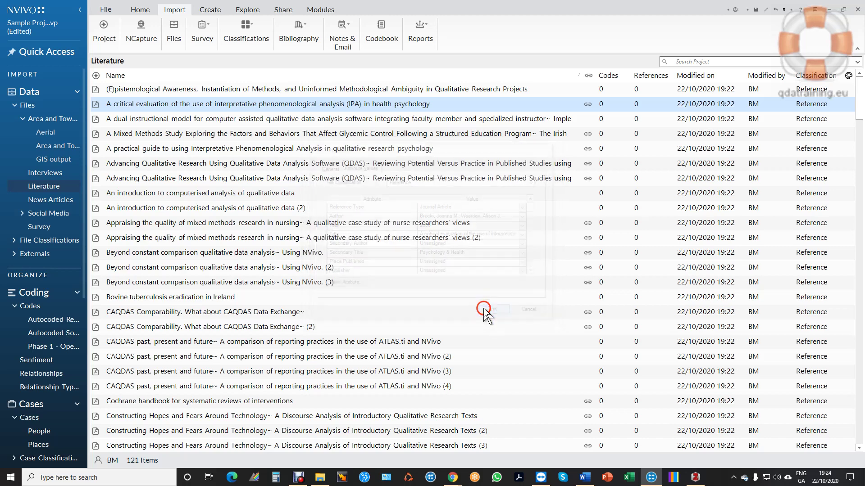
mouse_move(588, 107)
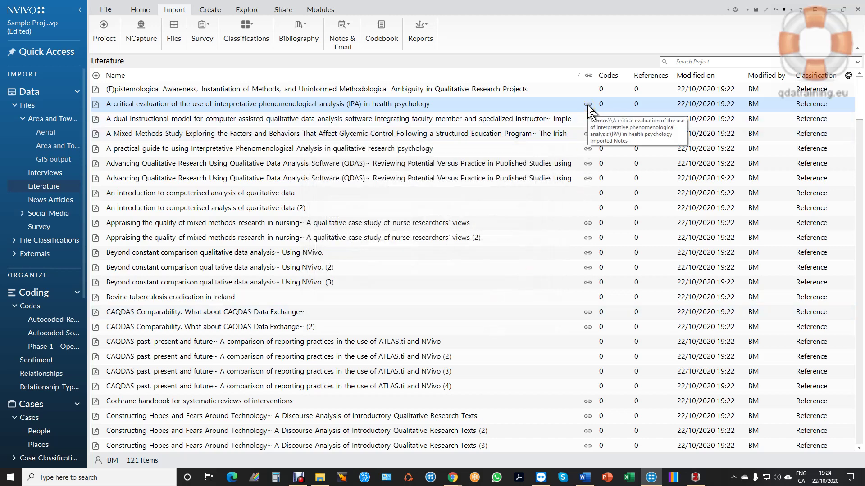
right_click(450, 104)
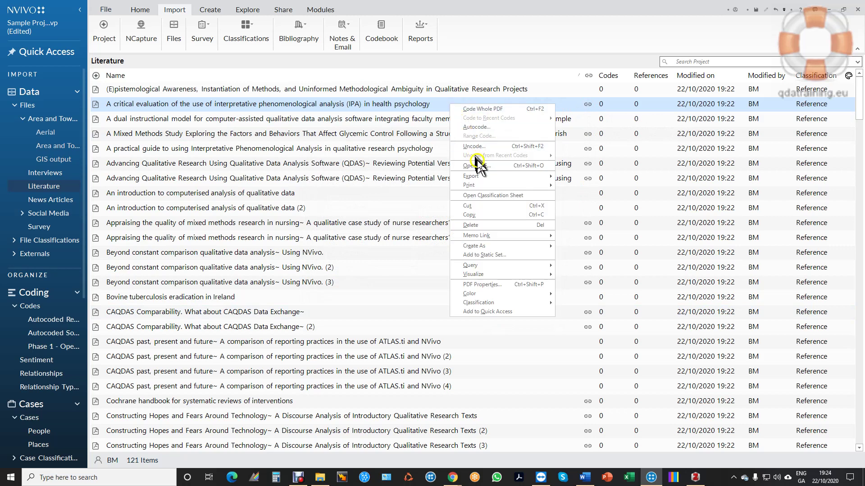
click(499, 235)
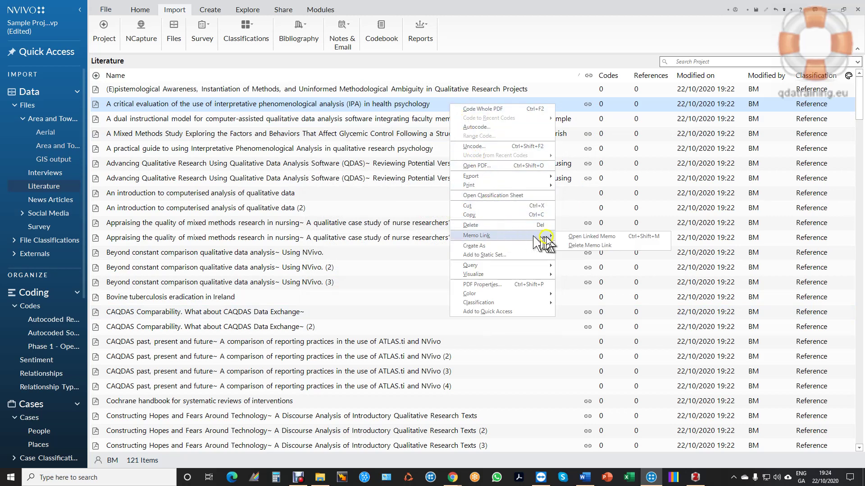
click(581, 235)
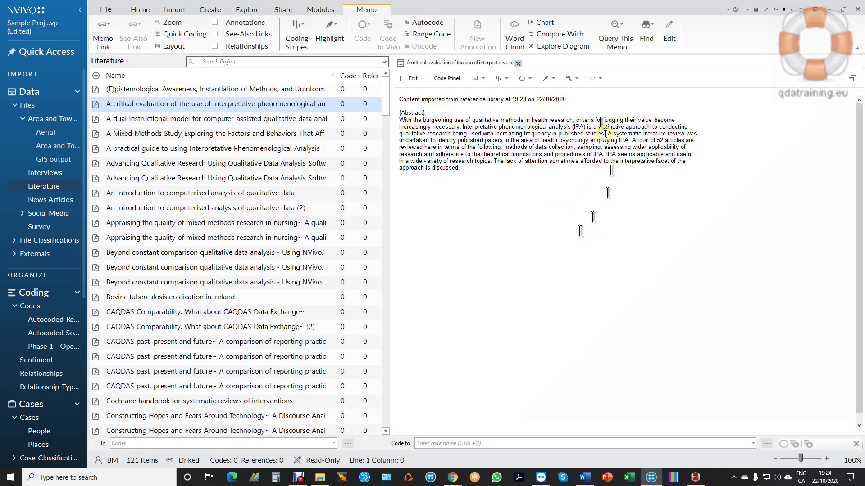
click(492, 108)
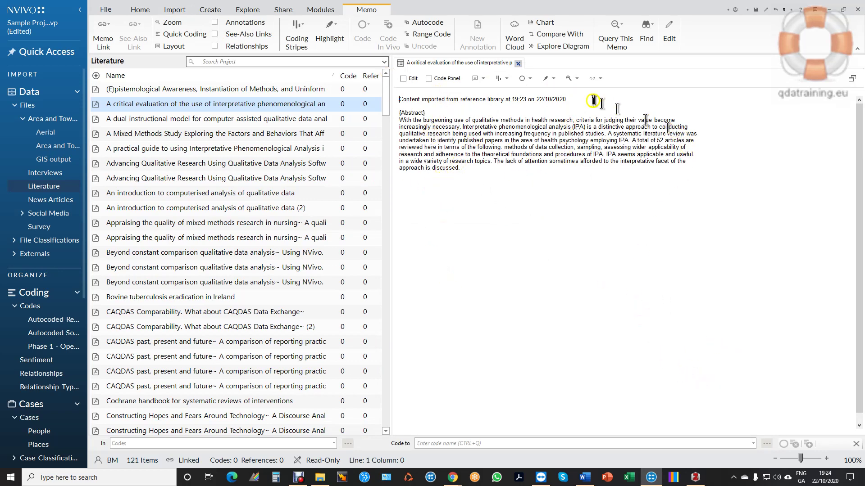
click(518, 64)
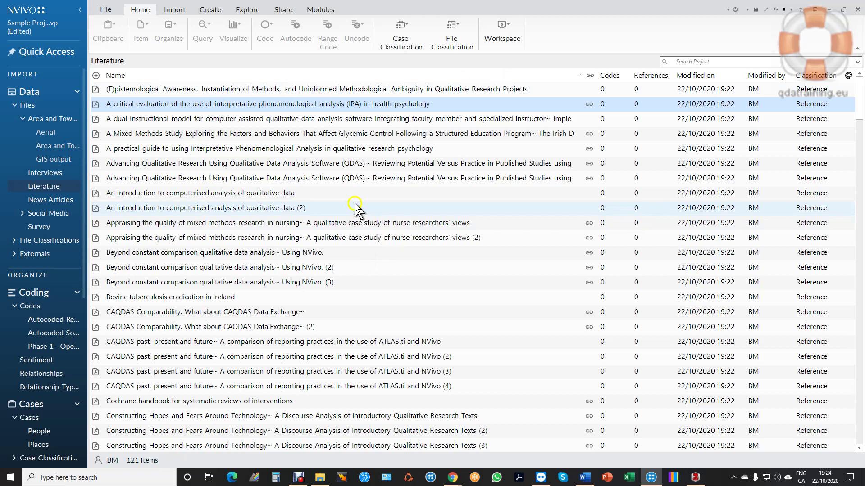
Step: View the Reference file classification sheet, then display the 17-item Externals folder
click(63, 240)
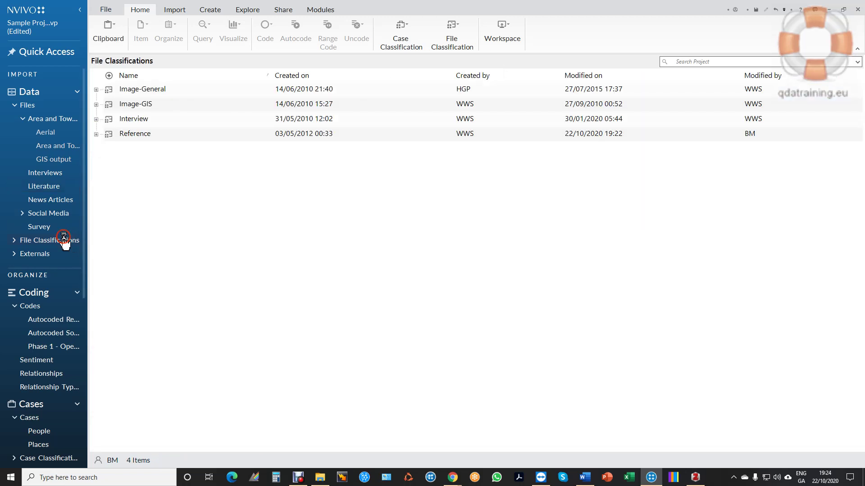
click(141, 135)
double_click(141, 135)
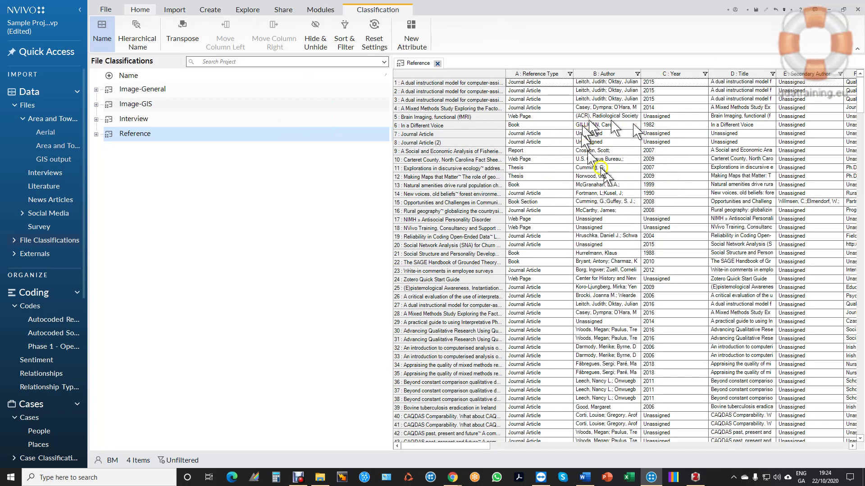
click(437, 64)
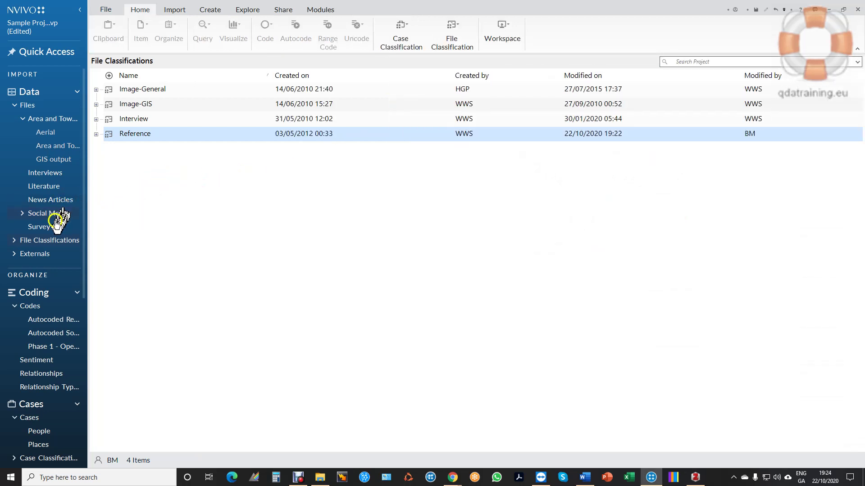
click(34, 253)
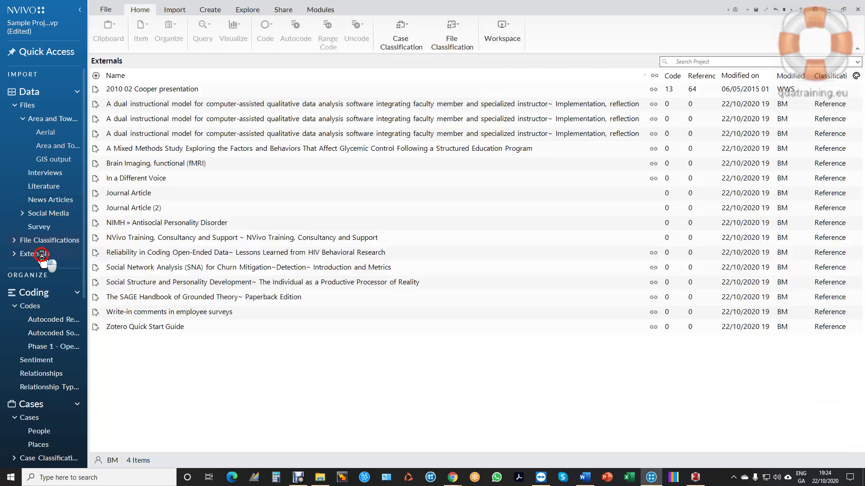
Step: Open the first 'A dual instructional model…' external in the detail pane
click(164, 106)
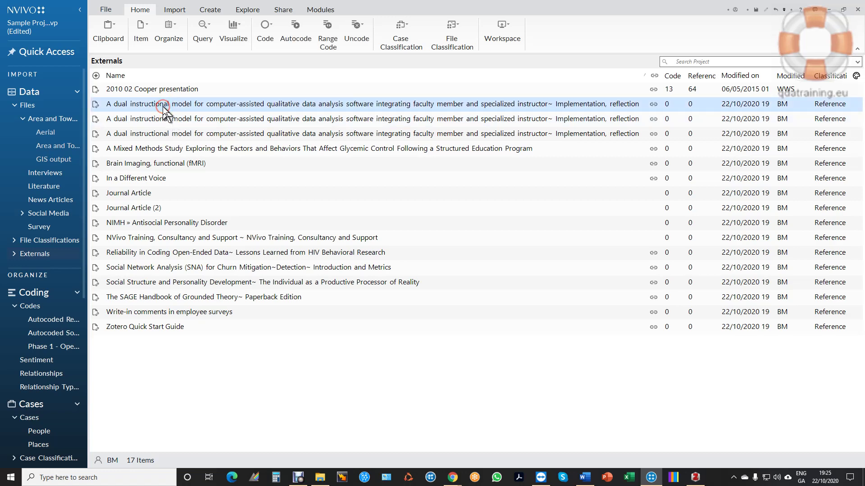
double_click(100, 107)
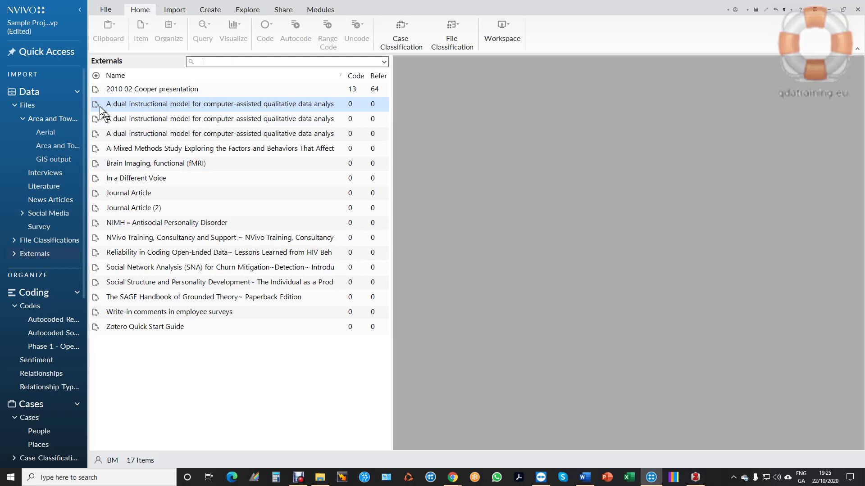
click(114, 99)
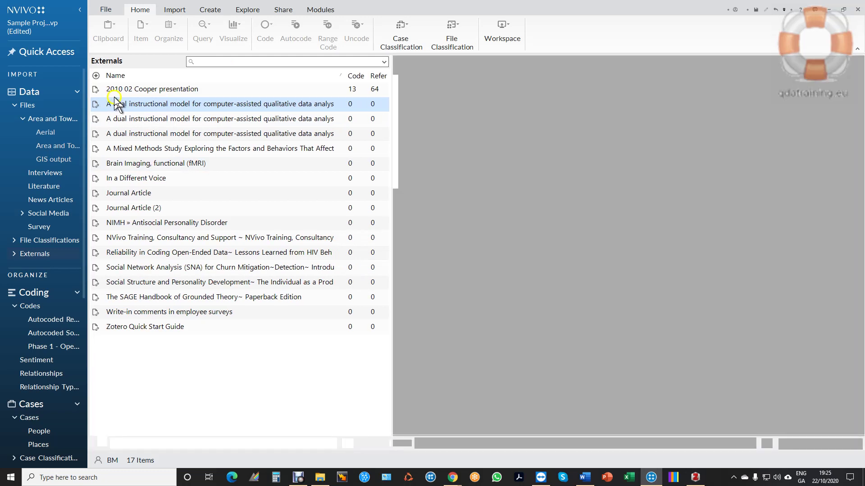
double_click(119, 105)
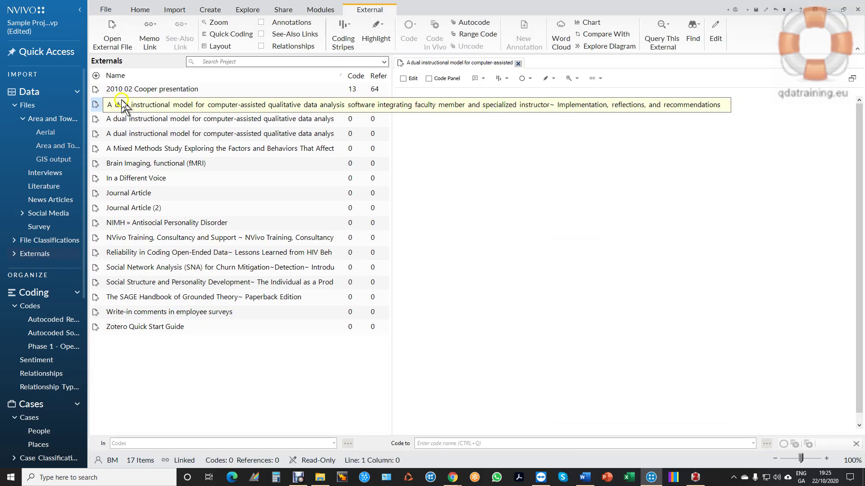
Step: Review the external's properties: its web link and attribute values (2015 Journal Article)
right_click(122, 99)
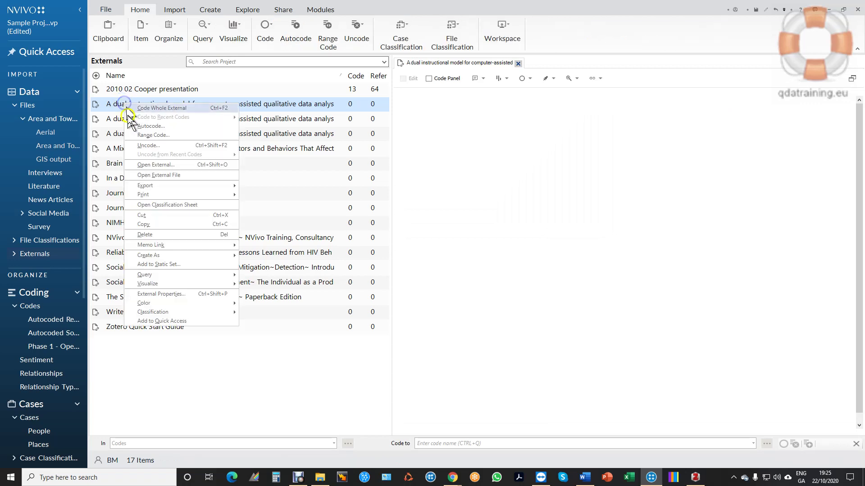
click(158, 295)
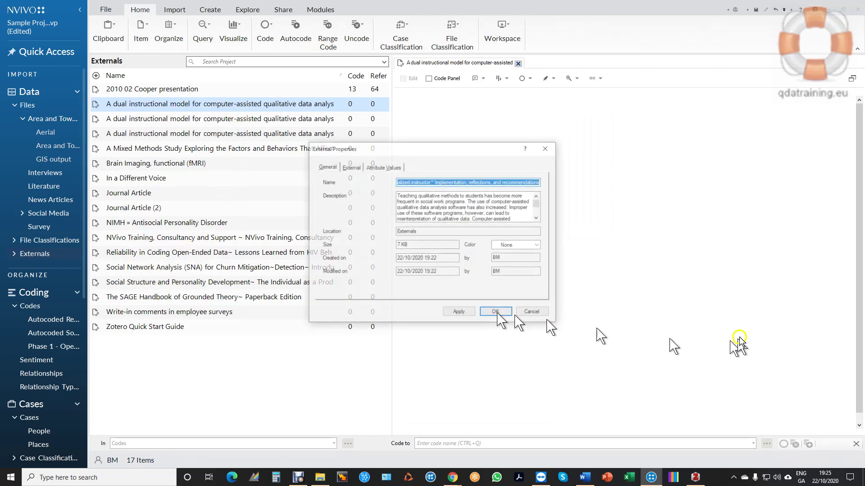
click(351, 168)
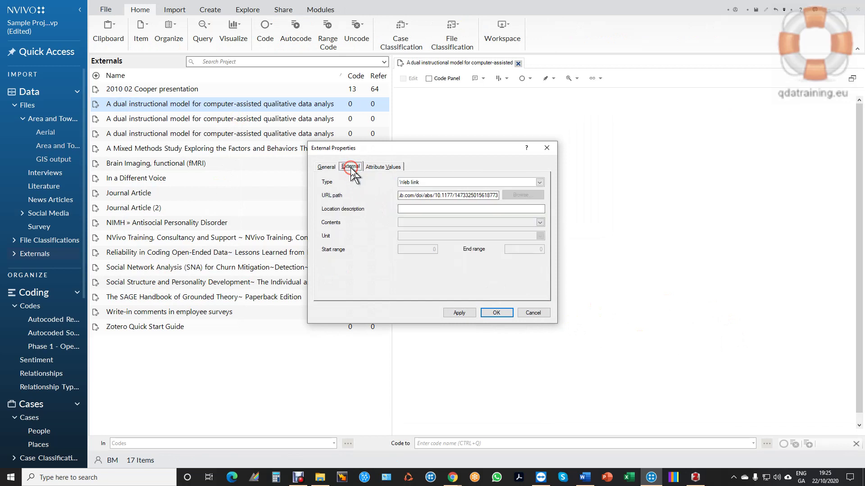
click(378, 166)
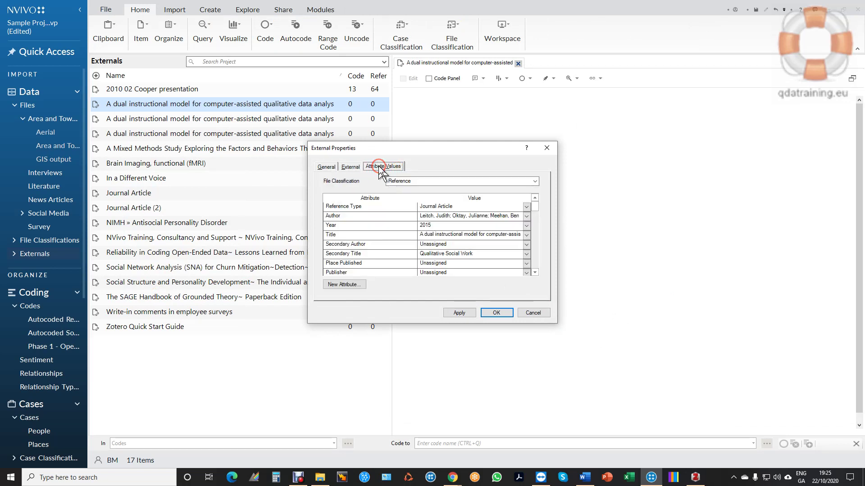
click(496, 312)
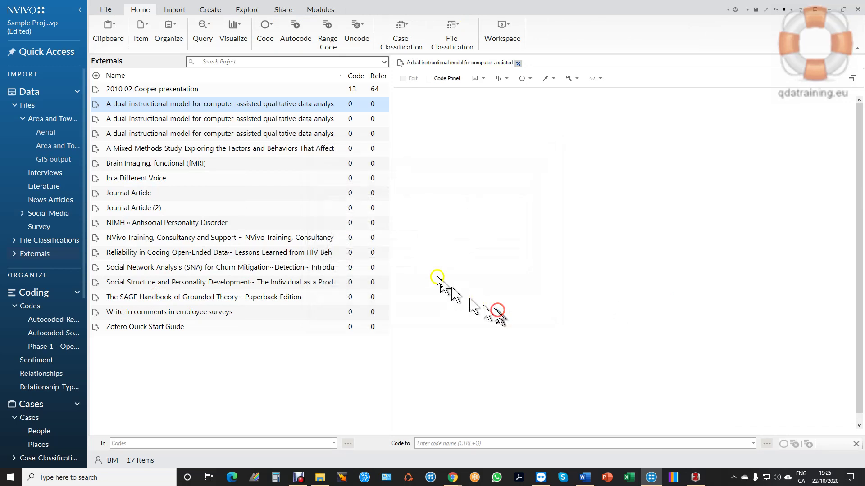
Step: Read the external's linked abstract memo, then close both the memo and the external
right_click(200, 103)
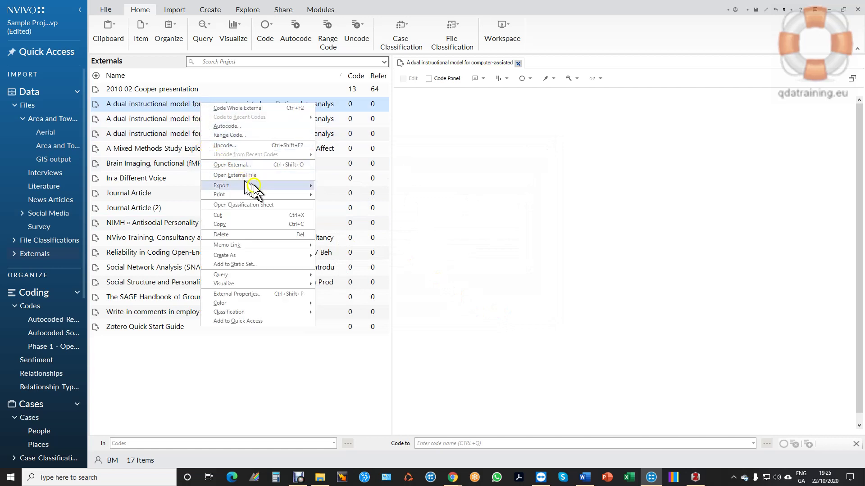
mouse_move(303, 245)
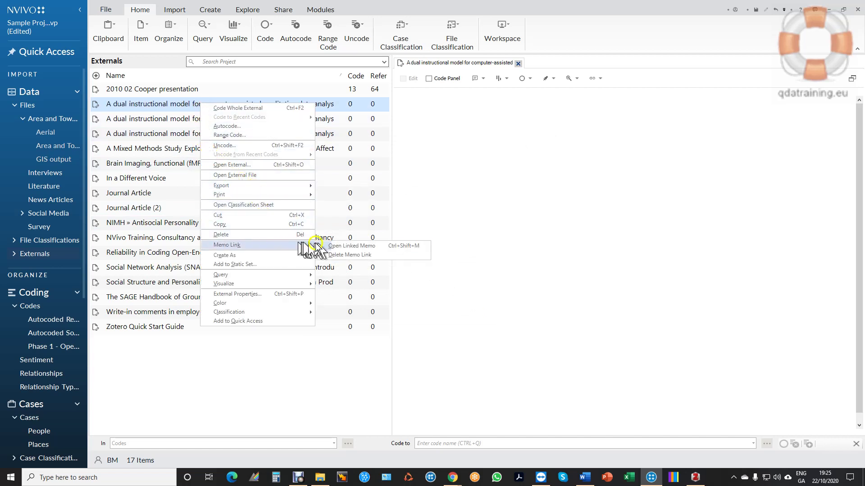
click(331, 244)
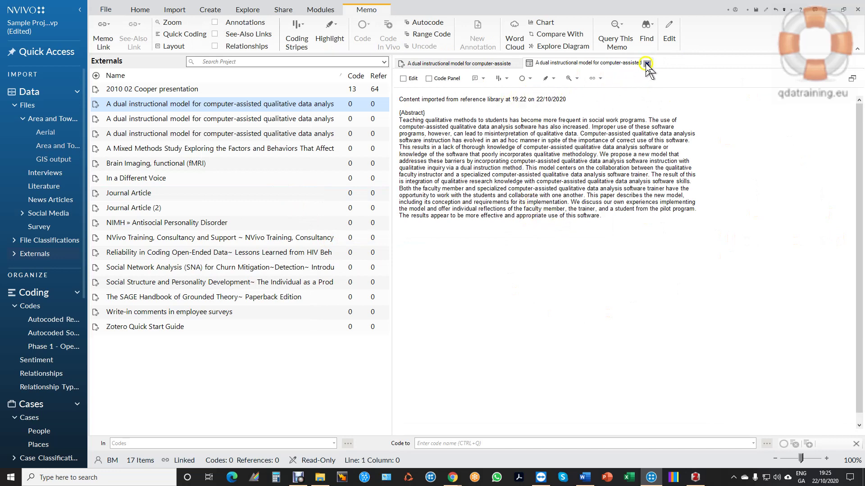
click(510, 83)
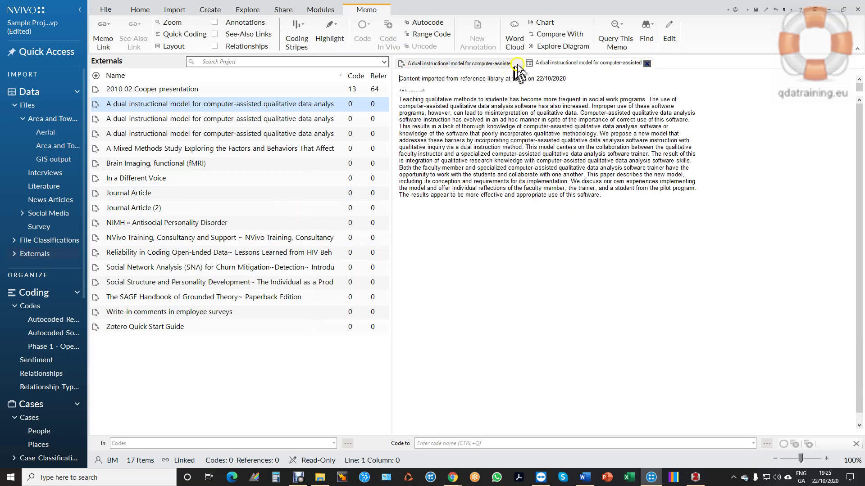
click(517, 65)
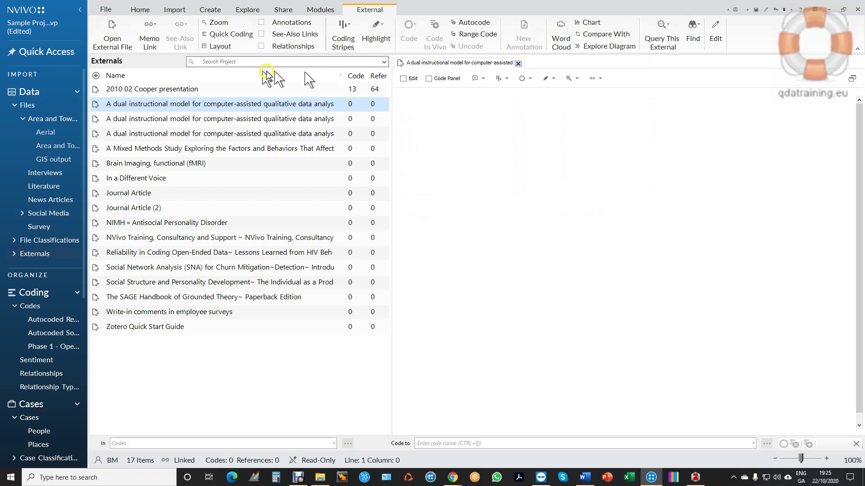
click(518, 64)
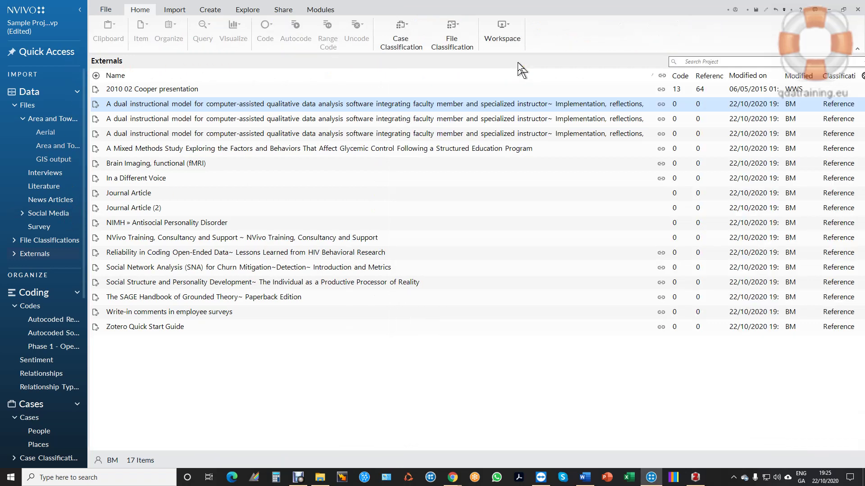